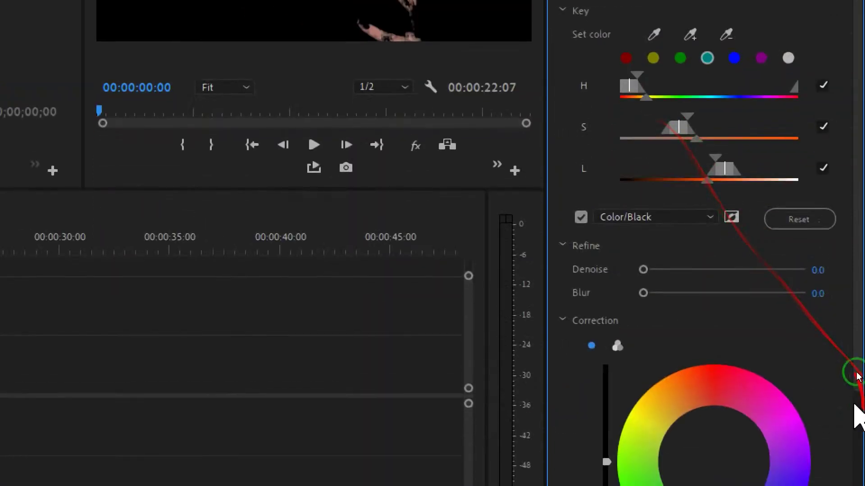
# - Show the HSL Secondary key as a White/Black matte, then switch the mask preview off
pyautogui.click(666, 220)
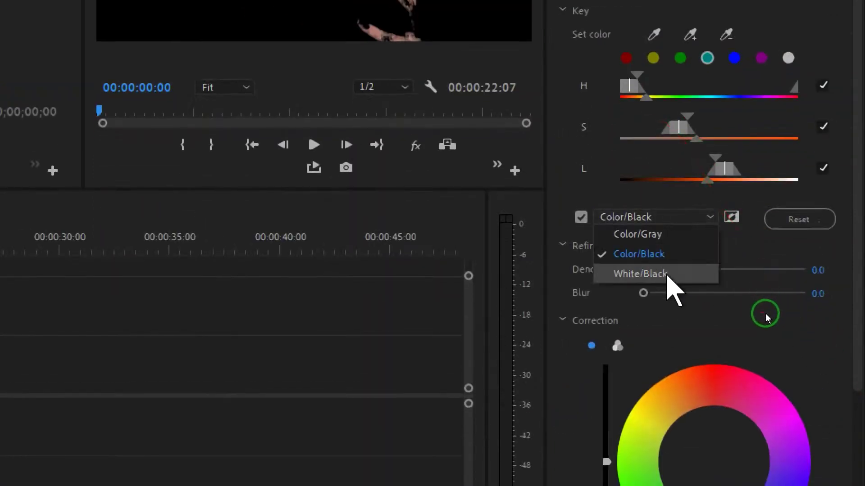
pyautogui.click(667, 273)
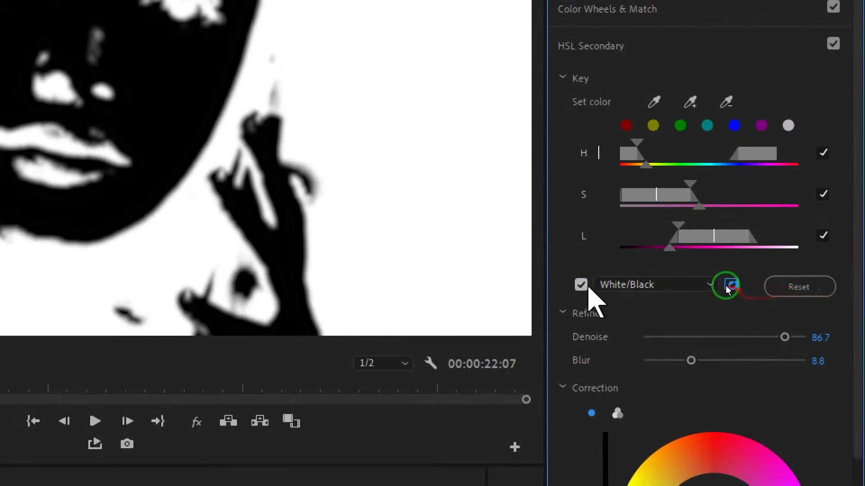
pyautogui.click(581, 284)
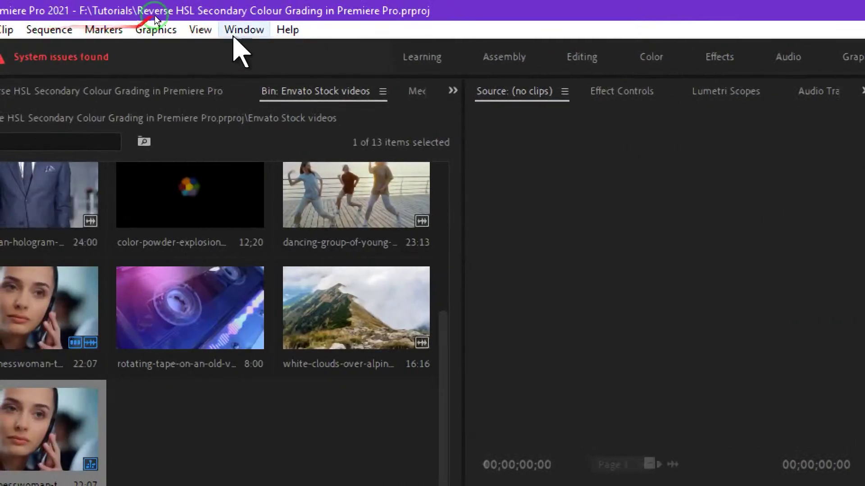
# - Expand the HSL Secondary section of the Lumetri Color panel via the Window menu
pyautogui.click(244, 30)
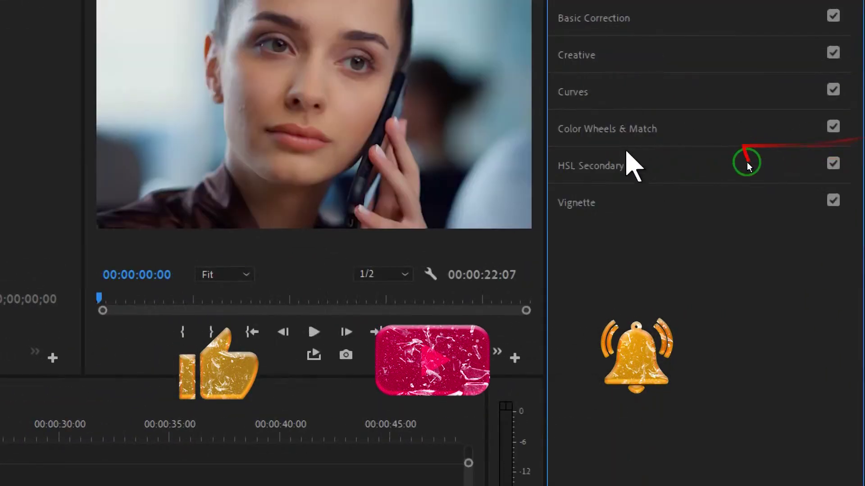
pyautogui.click(747, 164)
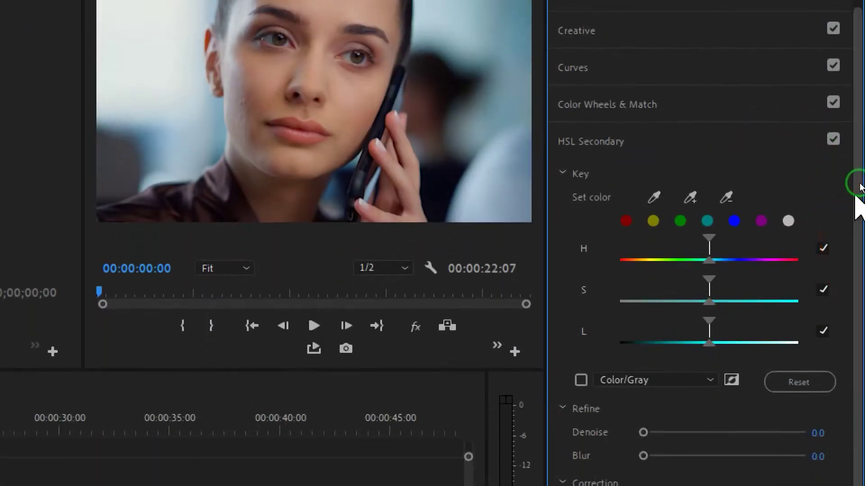
pyautogui.moveTo(859, 196); pyautogui.dragTo(859, 218)
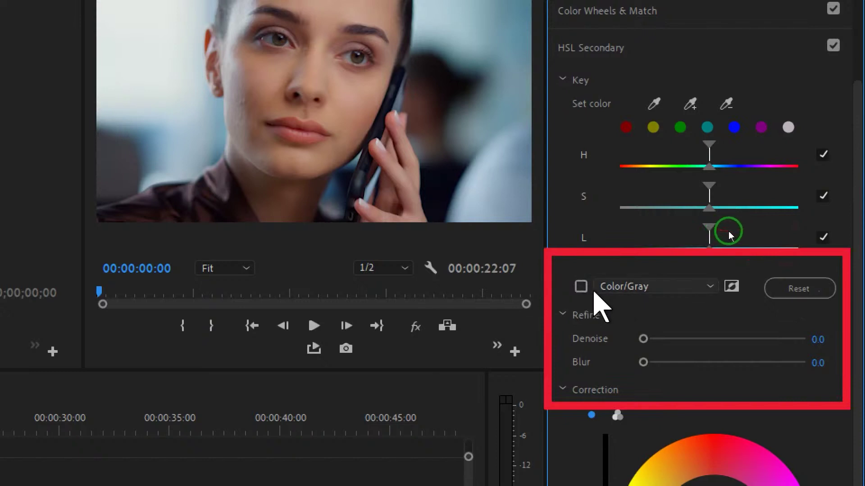
pyautogui.click(581, 286)
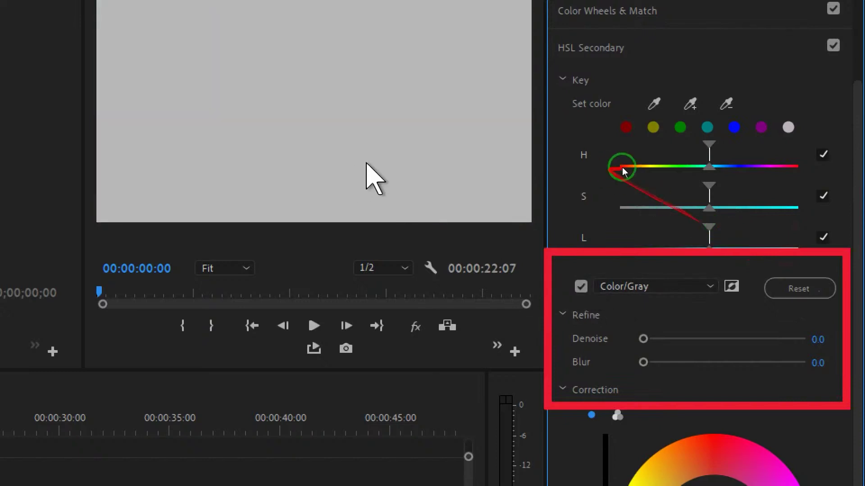
pyautogui.click(580, 287)
pyautogui.click(665, 286)
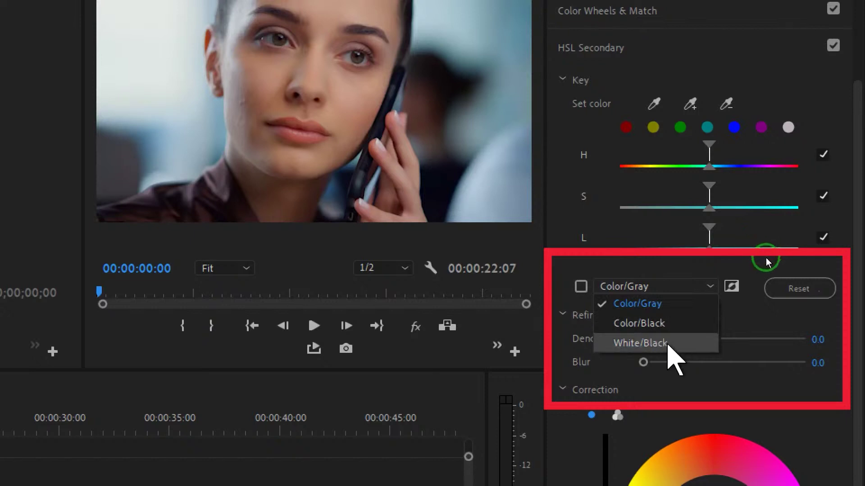
pyautogui.click(637, 270)
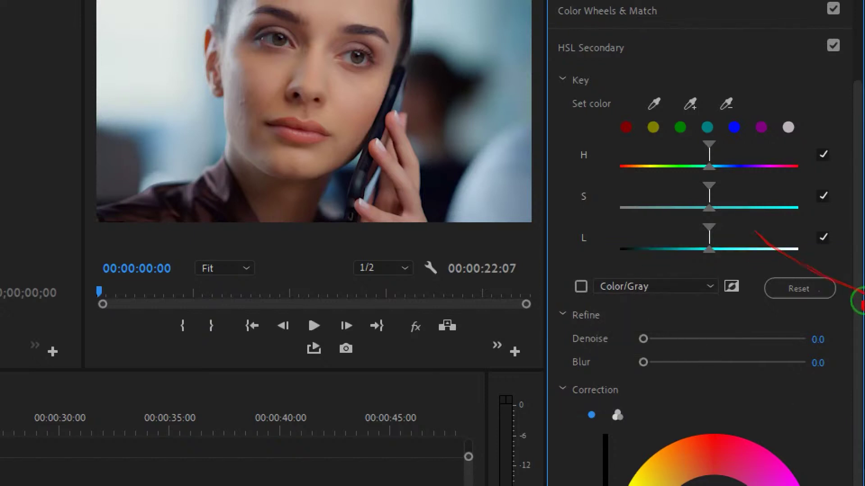
pyautogui.scroll(-3, 830, 293)
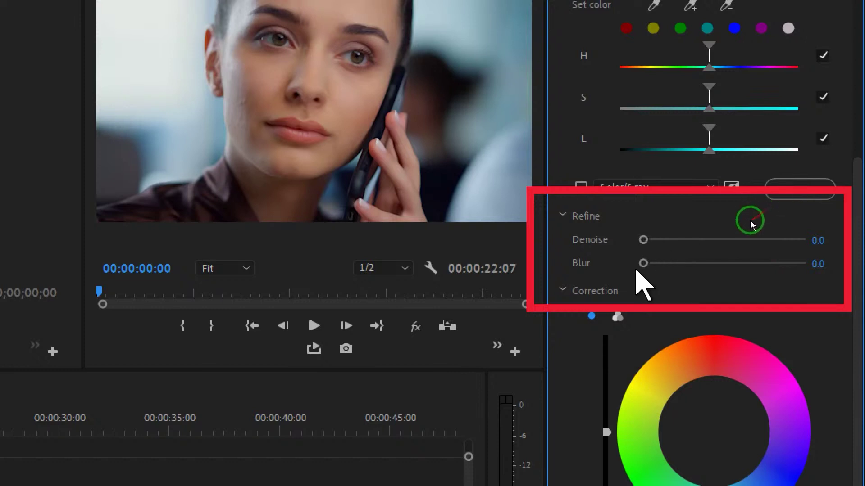
pyautogui.scroll(-3, 771, 267)
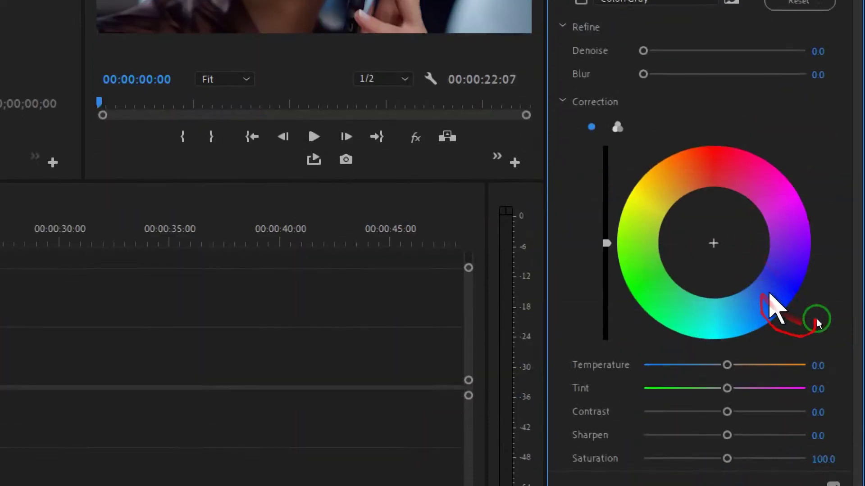
pyautogui.scroll(-2, 793, 313)
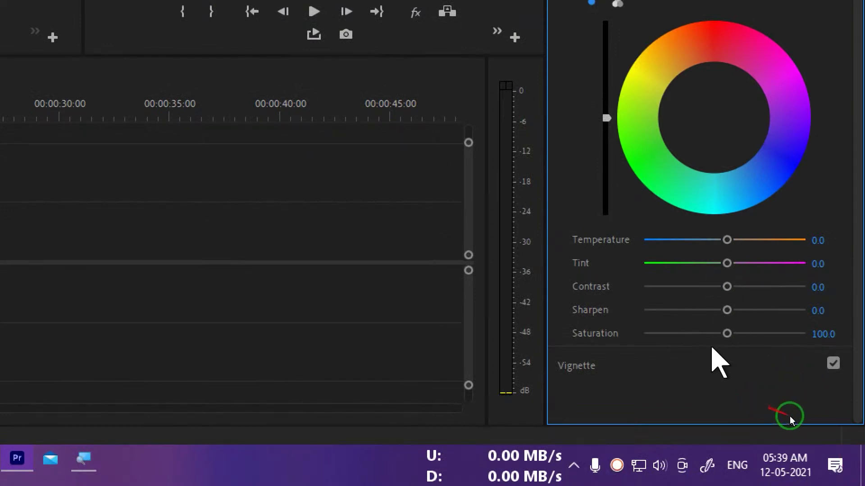
pyautogui.scroll(3, 856, 338)
pyautogui.scroll(3, 857, 270)
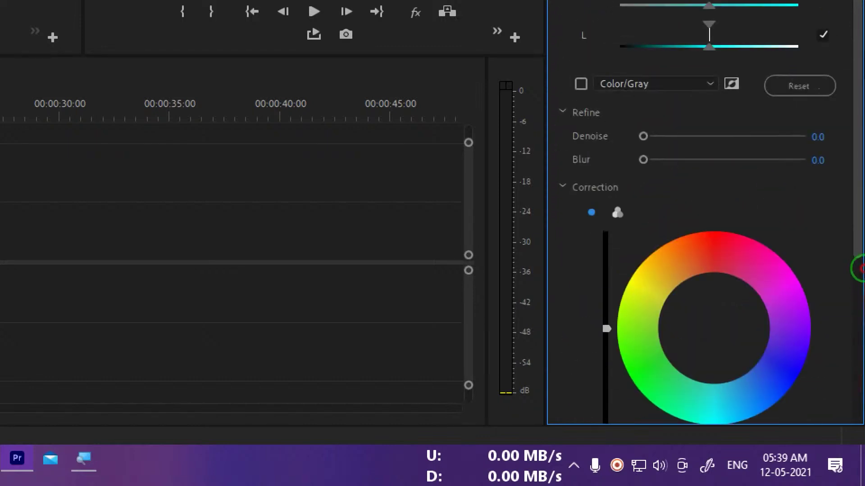
pyautogui.scroll(3, 856, 203)
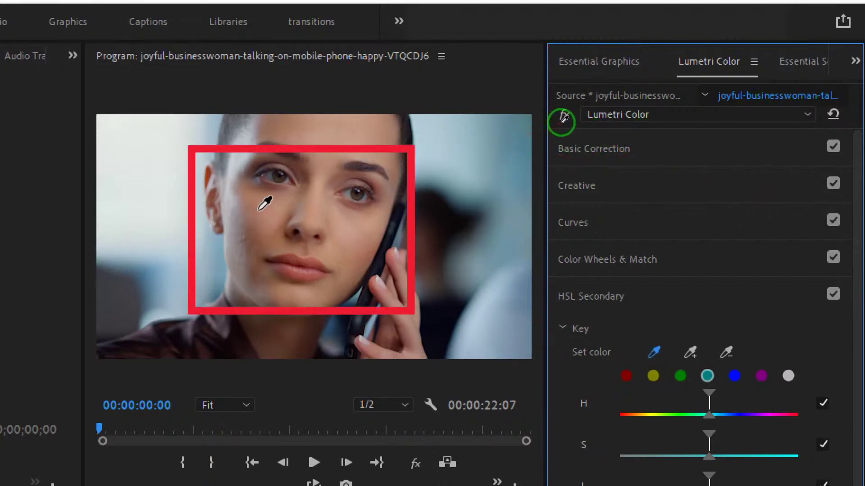
# - Sample the woman's face with the Set Color eyedropper and preview the key as Color/Gray
pyautogui.click(260, 212)
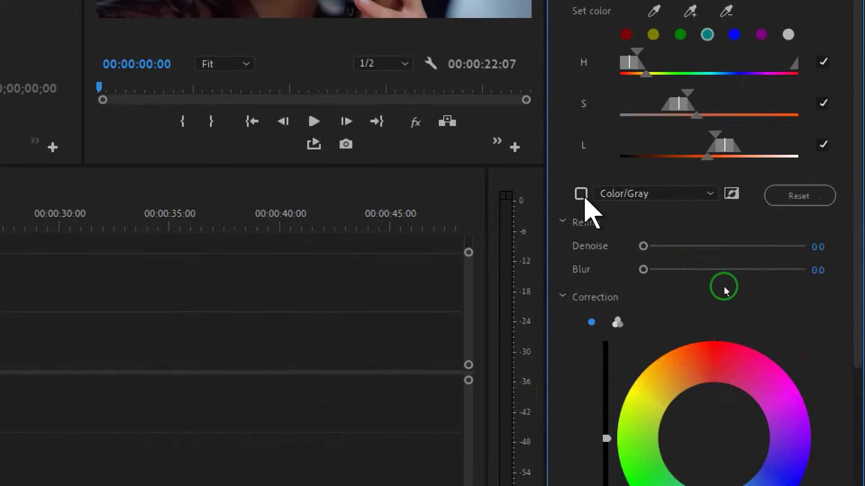
pyautogui.click(580, 194)
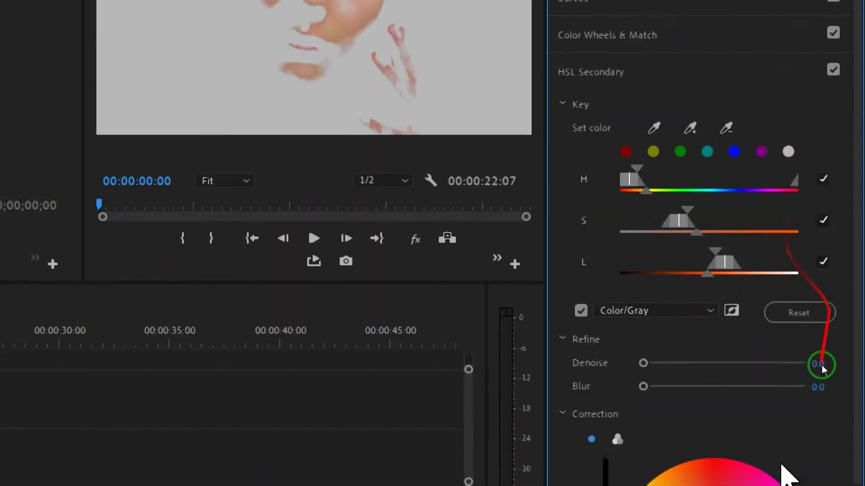
# - Show the matte as White/Black and add forehead skin areas to the key with the add-colour eyedropper
pyautogui.click(656, 310)
pyautogui.click(641, 357)
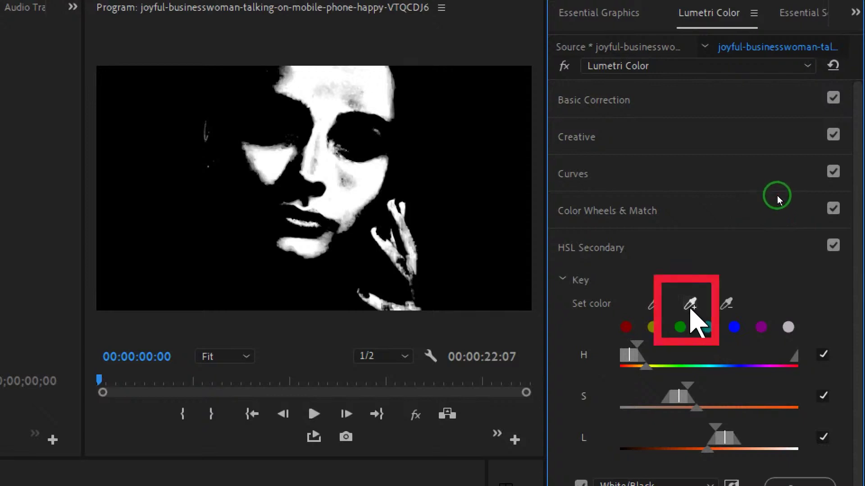
pyautogui.click(691, 305)
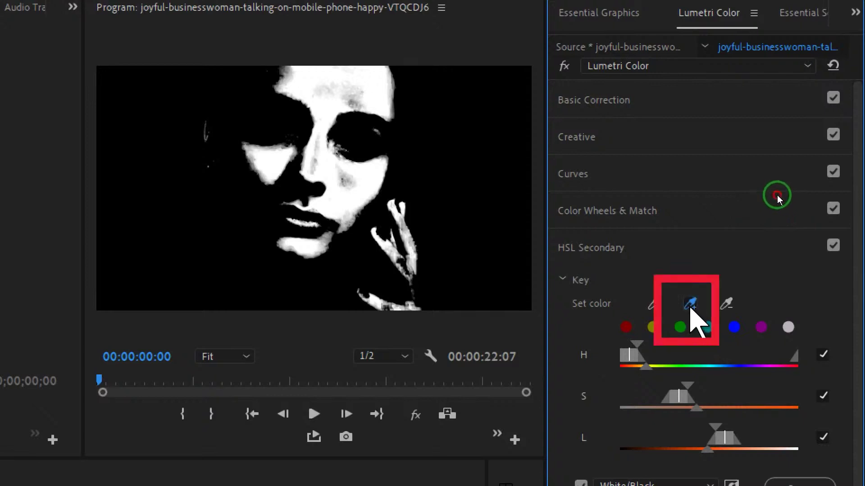
pyautogui.click(296, 74)
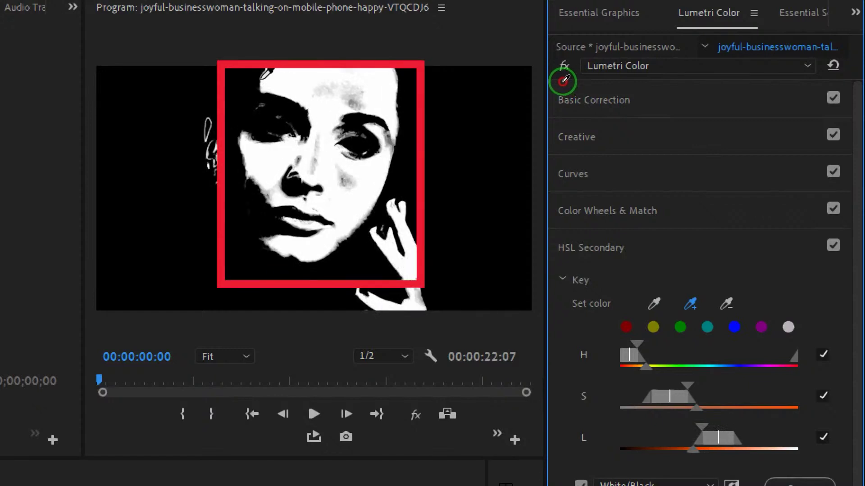
pyautogui.click(266, 75)
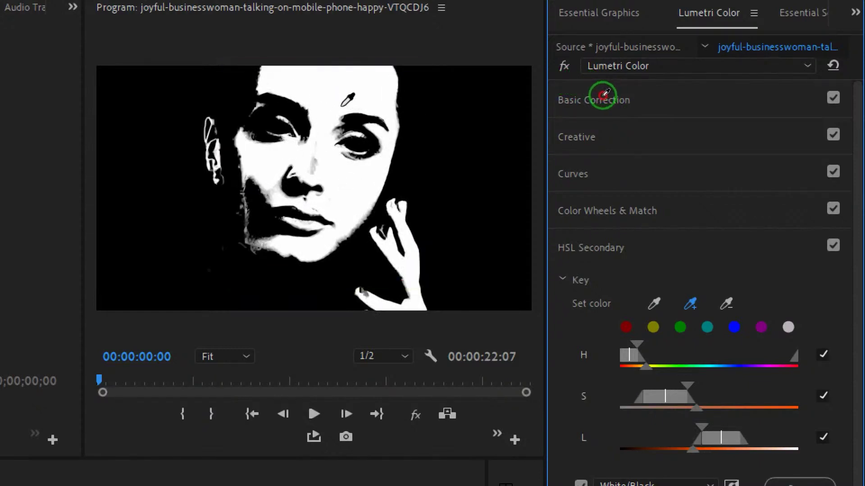
# - Add mouth, cheek and neck skin samples so the whole face reads white in the matte
pyautogui.click(690, 306)
pyautogui.click(267, 233)
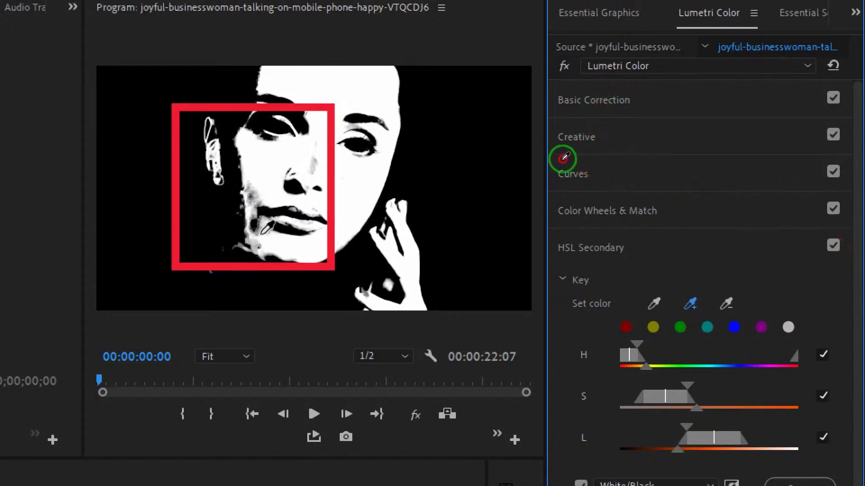
pyautogui.click(253, 217)
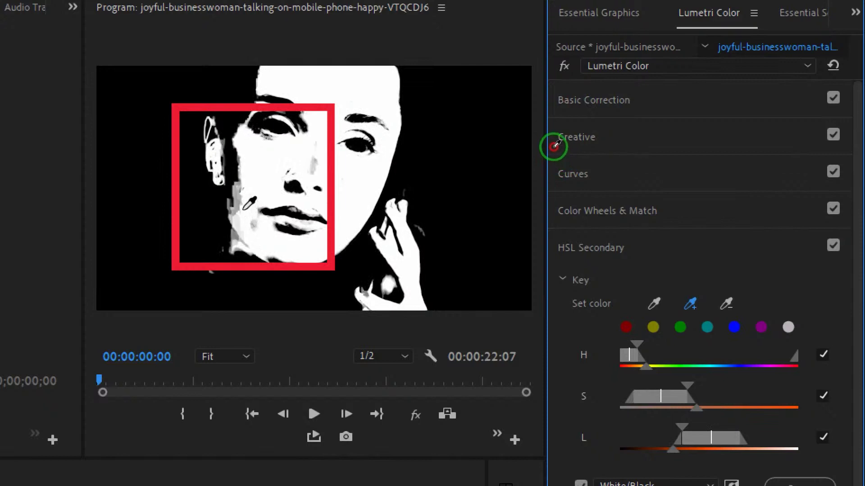
pyautogui.click(244, 189)
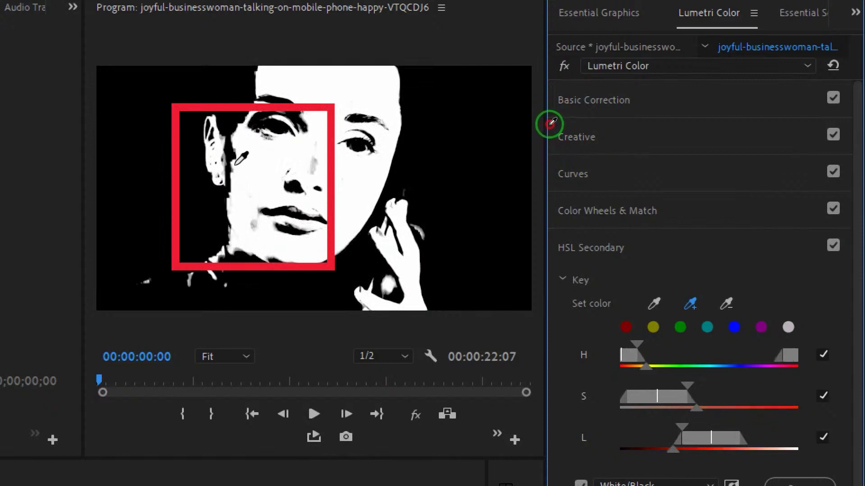
pyautogui.click(239, 159)
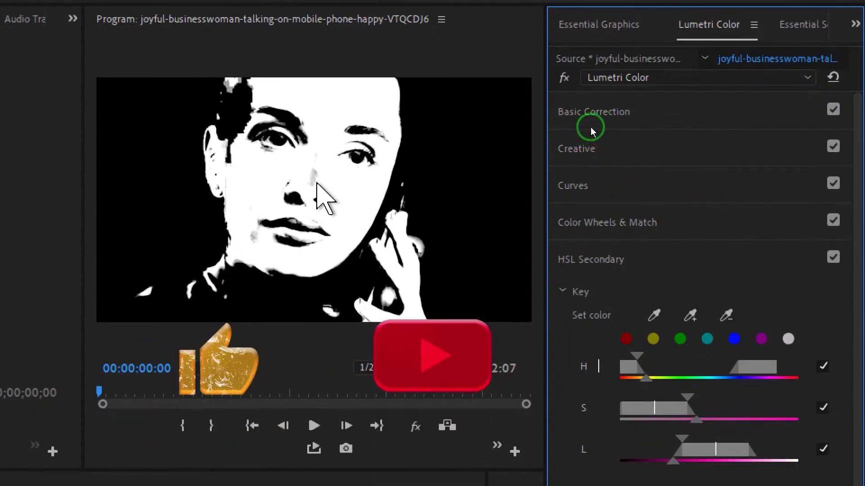
pyautogui.click(689, 300)
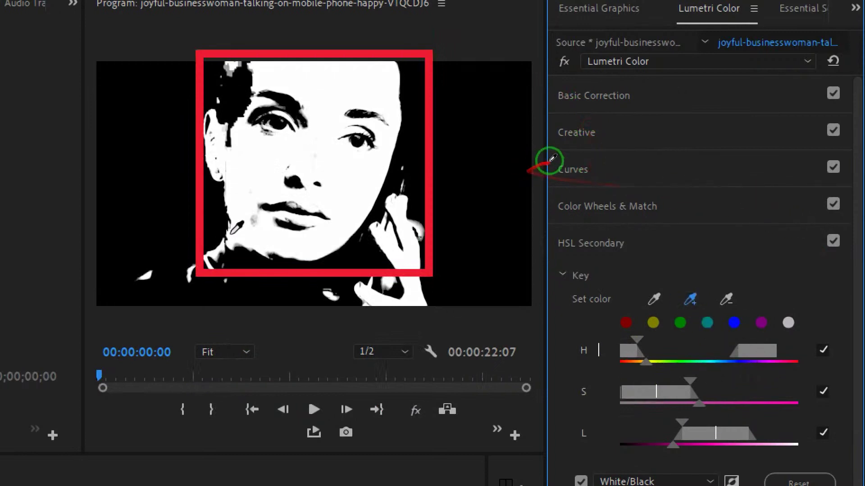
pyautogui.click(263, 218)
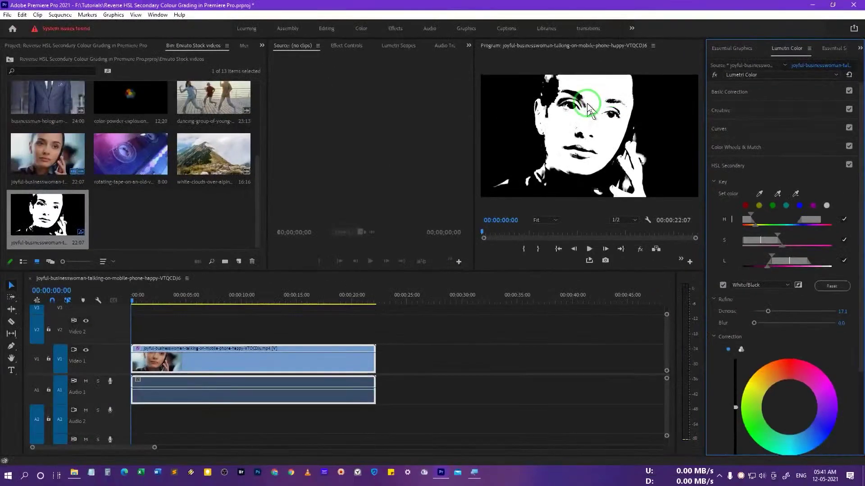
# - Enlarge the Program monitor by dragging its panel dividers wider and taller
pyautogui.moveTo(482, 199)
pyautogui.mouseDown()
pyautogui.moveTo(297, 190)
pyautogui.moveTo(145, 203)
pyautogui.mouseUp()
pyautogui.moveTo(294, 271); pyautogui.dragTo(294, 375)
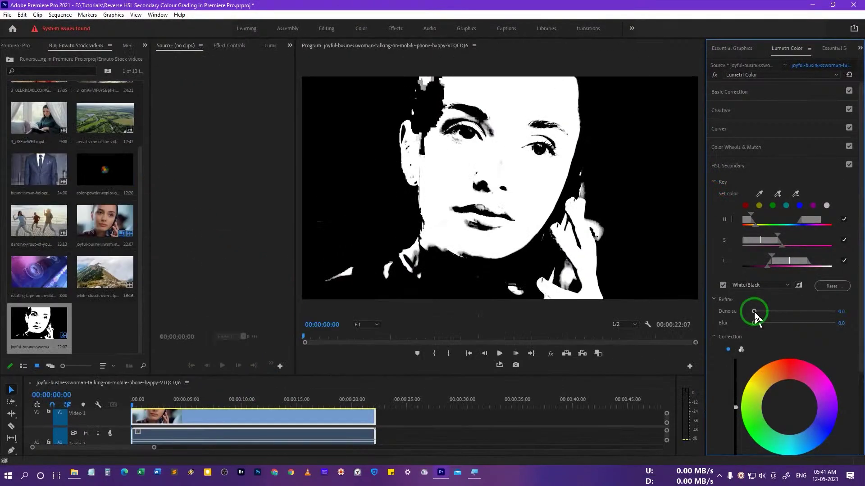
# - Refine the skin matte with Denoise 86.7 and Blur about 8.8
pyautogui.moveTo(755, 312); pyautogui.dragTo(821, 312)
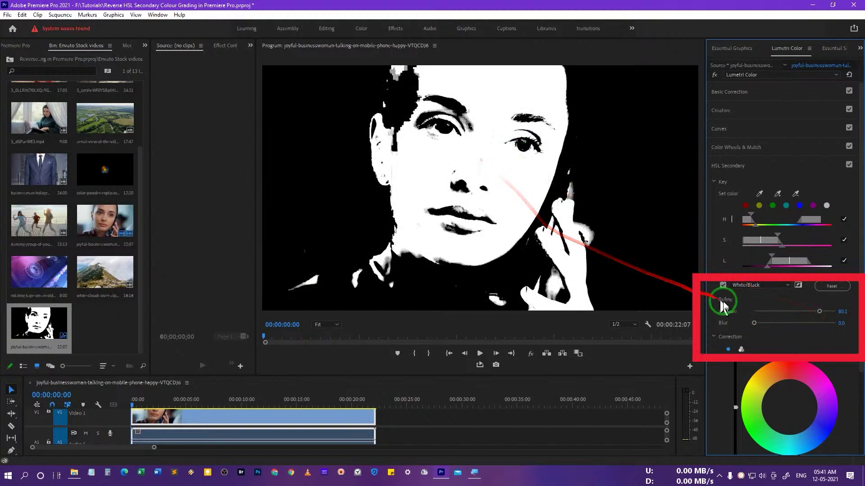
pyautogui.moveTo(818, 312); pyautogui.dragTo(825, 311)
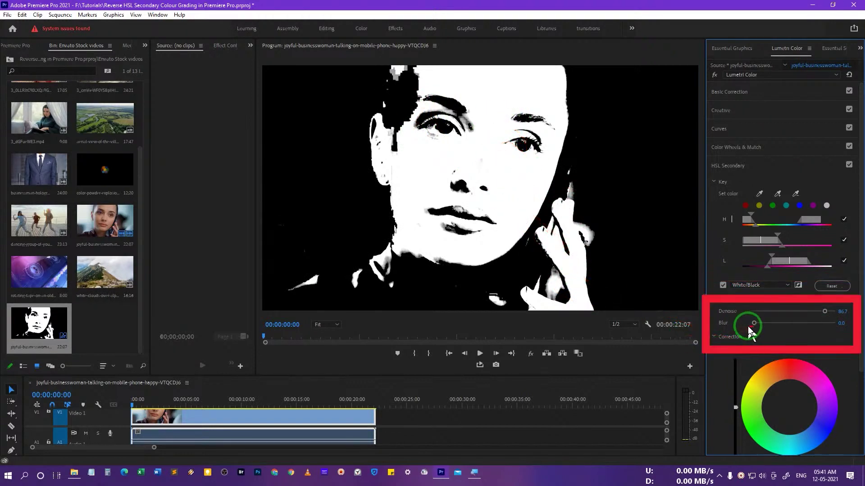
pyautogui.moveTo(756, 324); pyautogui.dragTo(816, 325)
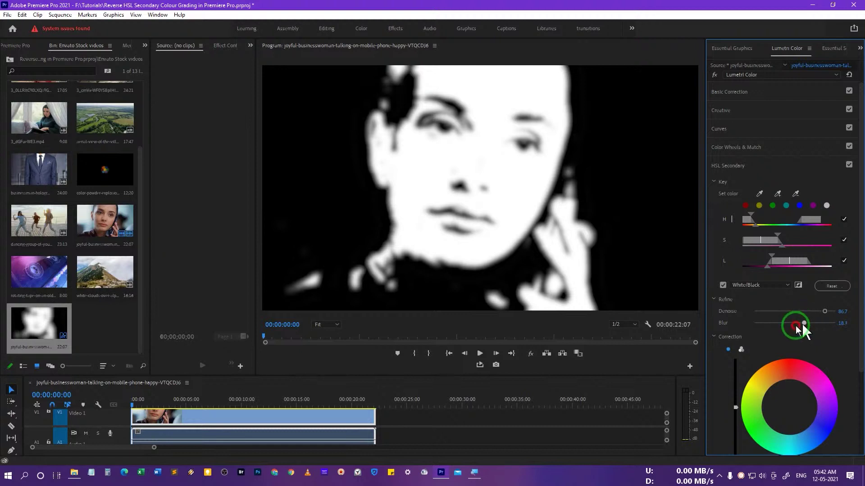
pyautogui.moveTo(803, 324); pyautogui.dragTo(777, 325)
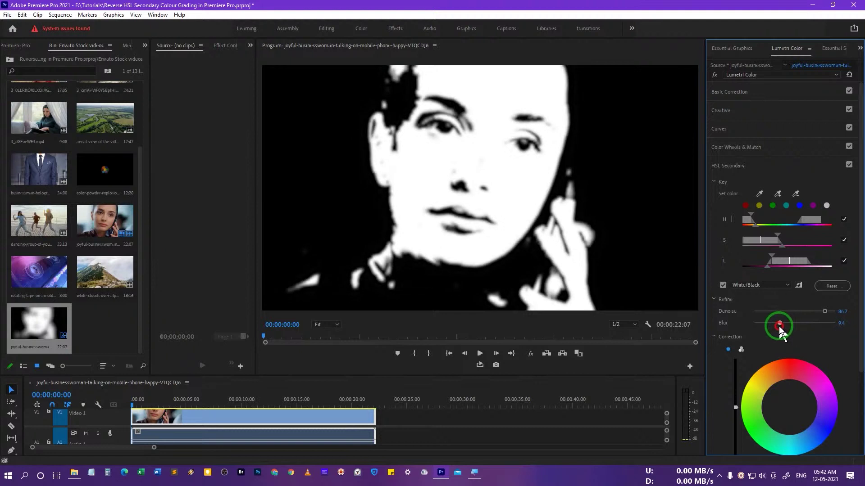
pyautogui.moveTo(779, 326)
pyautogui.mouseDown()
pyautogui.moveTo(796, 326)
pyautogui.moveTo(777, 327)
pyautogui.mouseUp()
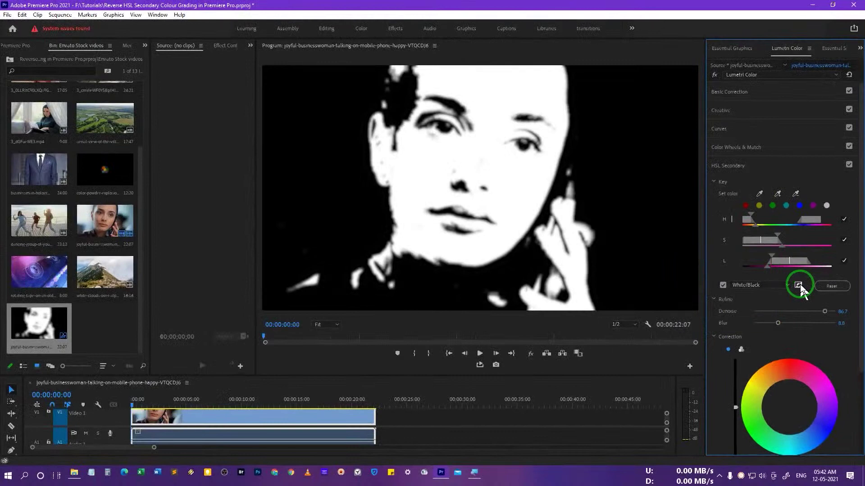
# - Invert the HSL Secondary mask so the background is keyed instead of the face
pyautogui.click(798, 285)
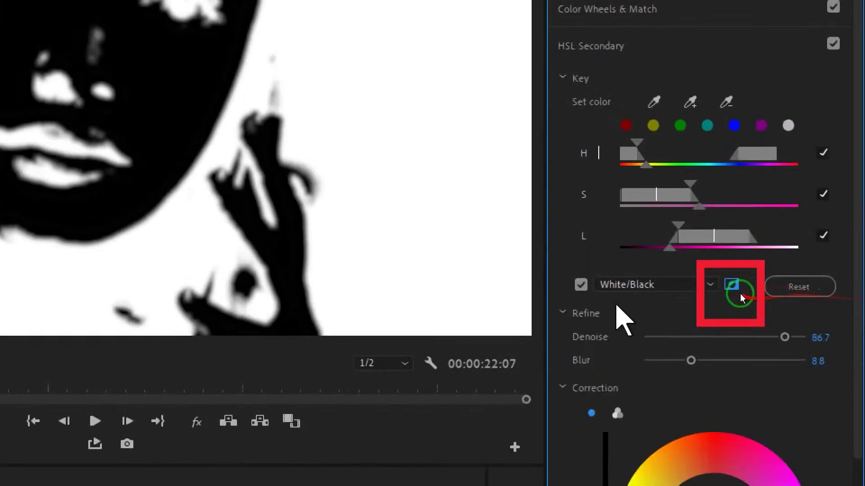
# - Switch off the White/Black mask preview to see the clip in colour
pyautogui.click(581, 284)
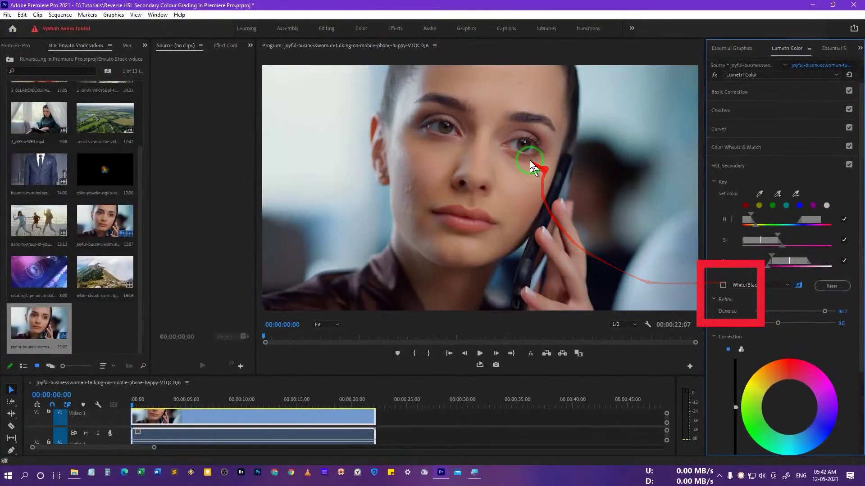
pyautogui.scroll(-3, 857, 294)
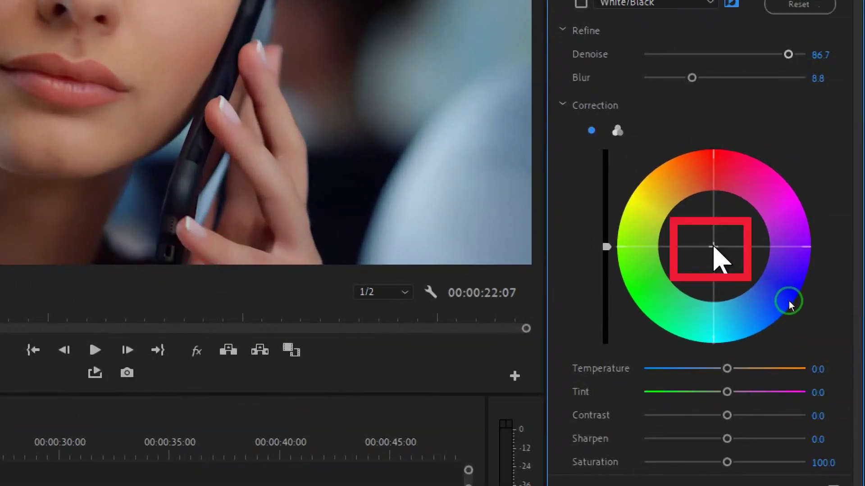
# - Tint the keyed background toward teal on the correction wheel, undo an accidental reset, and play the clip to review
pyautogui.moveTo(713, 247); pyautogui.dragTo(698, 256)
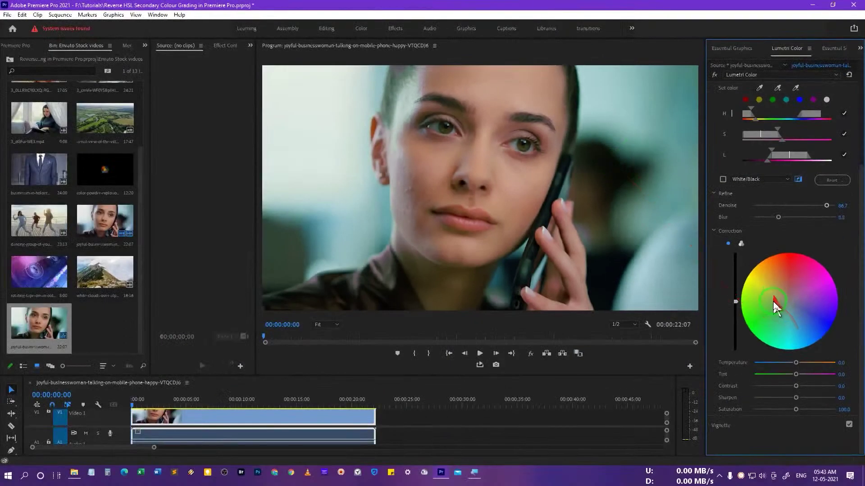
pyautogui.doubleClick(781, 307)
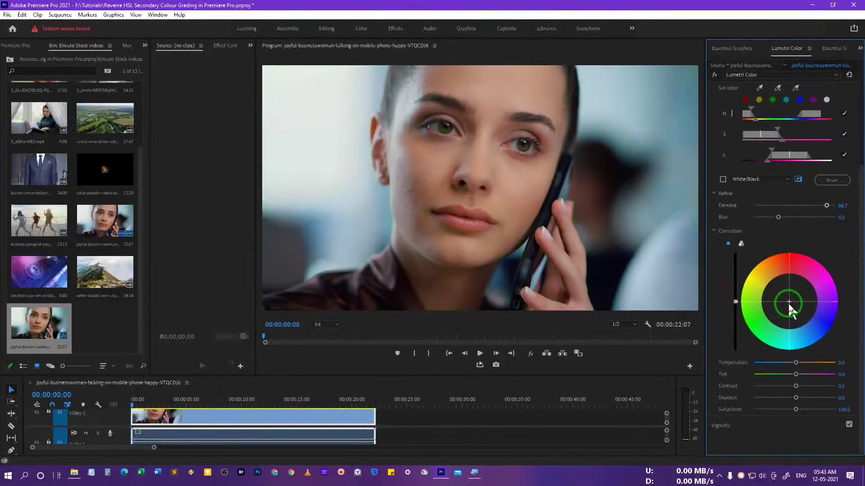
pyautogui.hotkey('ctrl', 'z')
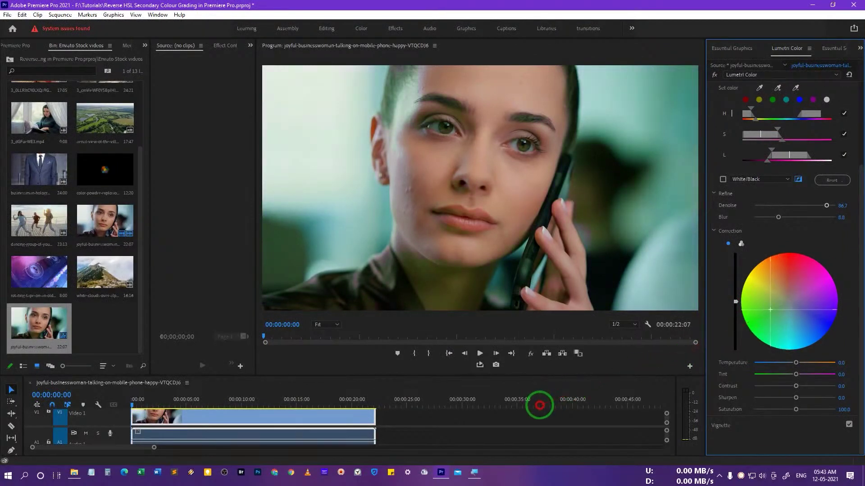
pyautogui.click(140, 405)
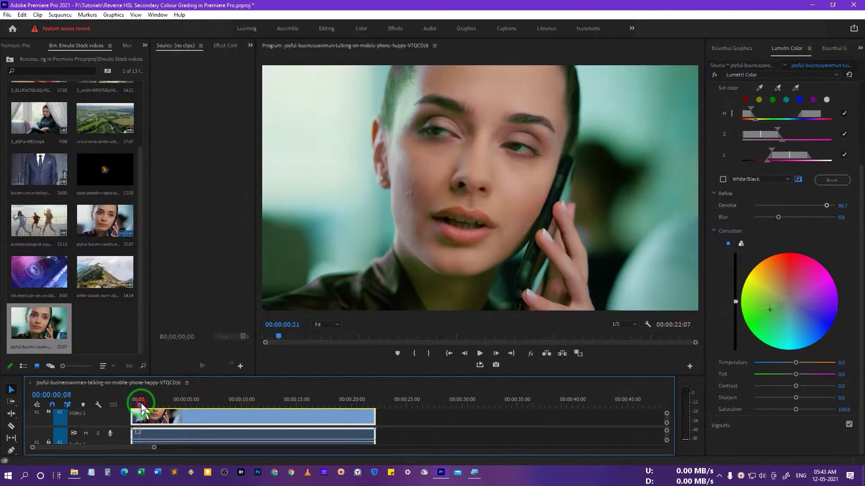
pyautogui.press('space')
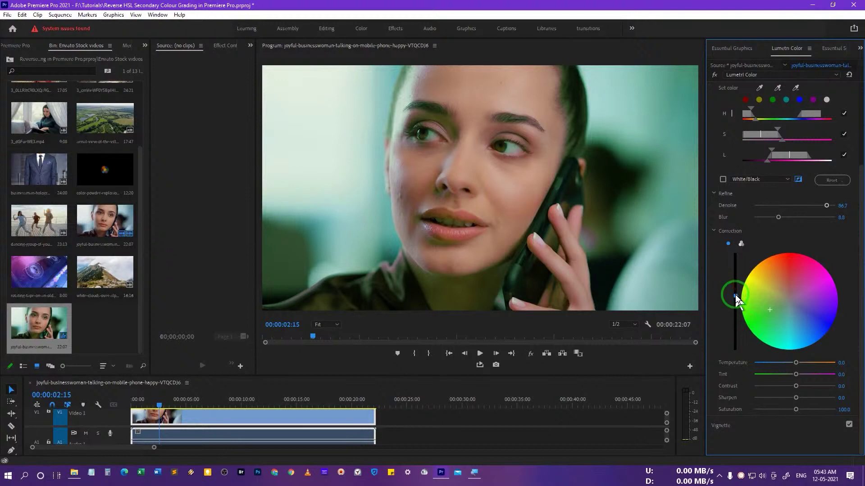
# - Adjust the tint strength and push the background hue through cyan and blue to purple
pyautogui.moveTo(735, 280); pyautogui.dragTo(735, 309)
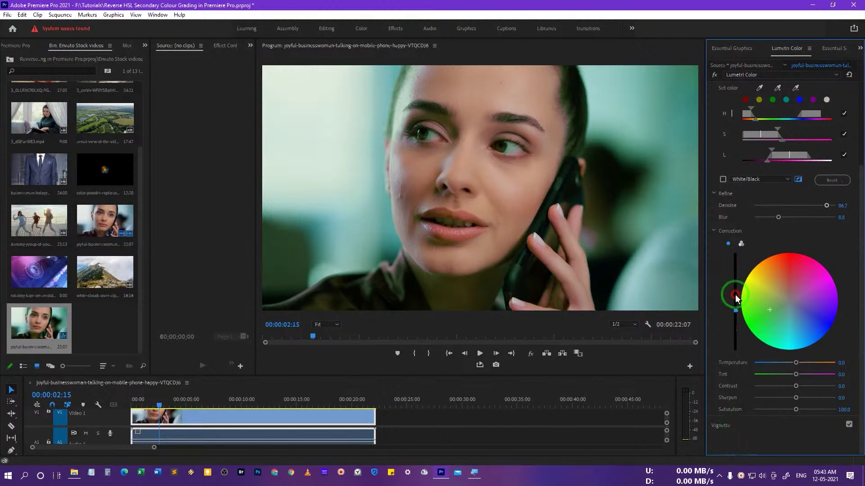
pyautogui.moveTo(774, 327); pyautogui.dragTo(785, 337)
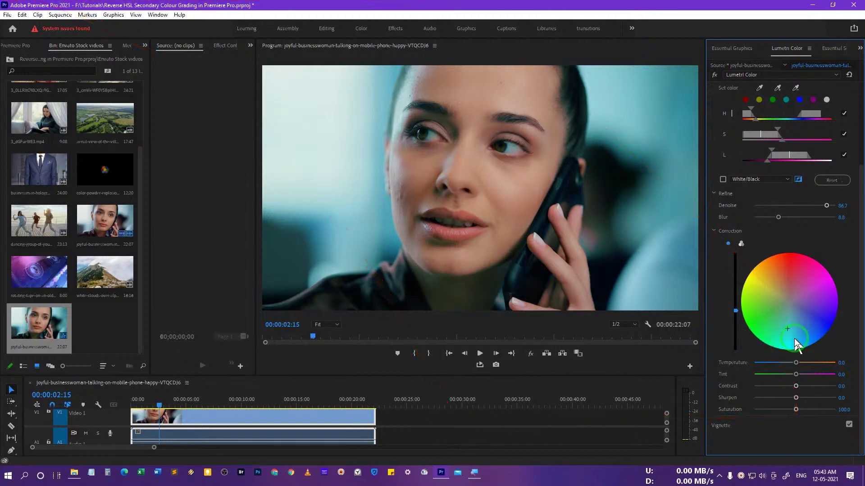
pyautogui.moveTo(786, 329); pyautogui.dragTo(806, 335)
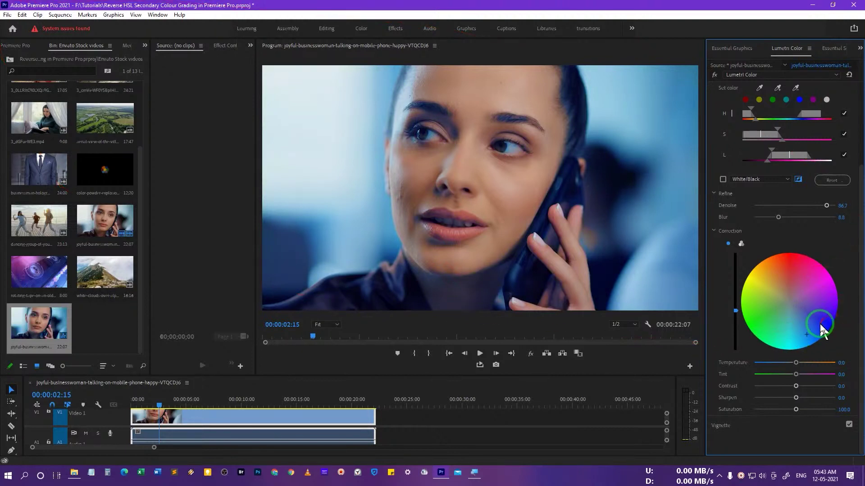
pyautogui.click(819, 320)
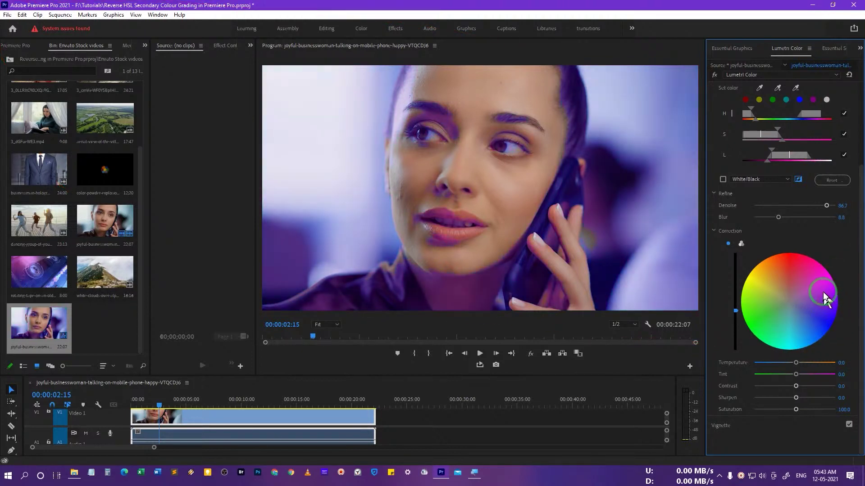
# - Move the wheel crosshair through pink back to a cyan-blue background tint
pyautogui.moveTo(821, 288)
pyautogui.mouseDown()
pyautogui.moveTo(807, 273)
pyautogui.moveTo(762, 275)
pyautogui.moveTo(768, 318)
pyautogui.mouseUp()
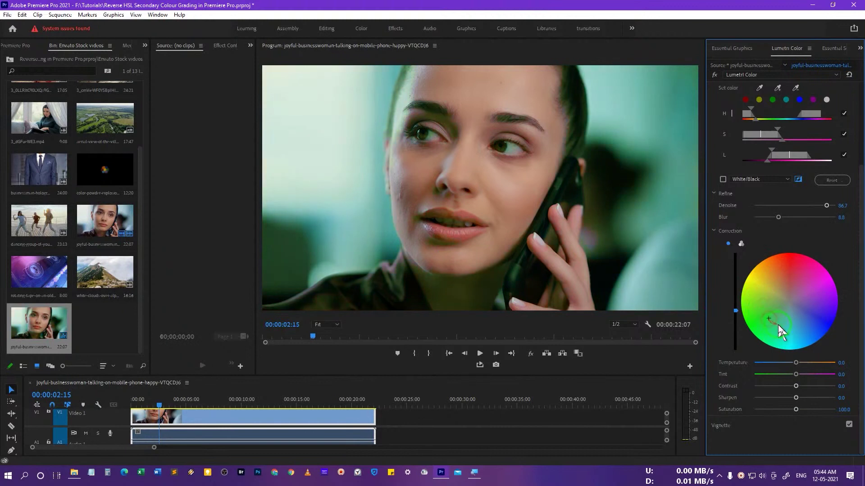
pyautogui.moveTo(778, 325); pyautogui.dragTo(790, 344)
pyautogui.moveTo(791, 343)
pyautogui.mouseDown()
pyautogui.moveTo(822, 309)
pyautogui.moveTo(774, 354)
pyautogui.moveTo(801, 337)
pyautogui.mouseUp()
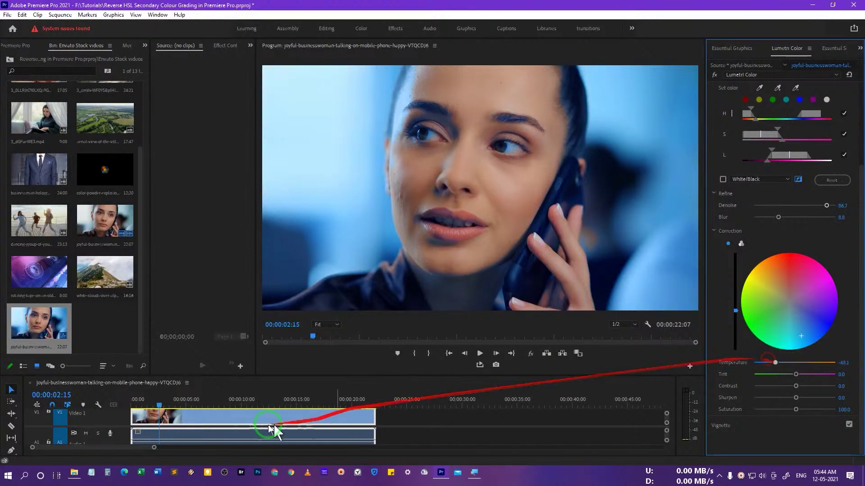
# - Play the clip briefly to review the background grade
pyautogui.click(161, 404)
pyautogui.press('space')
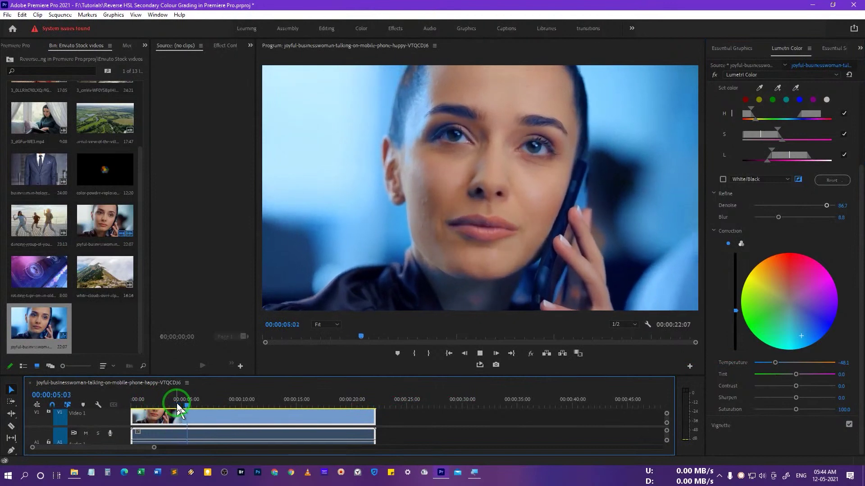
pyautogui.press('space')
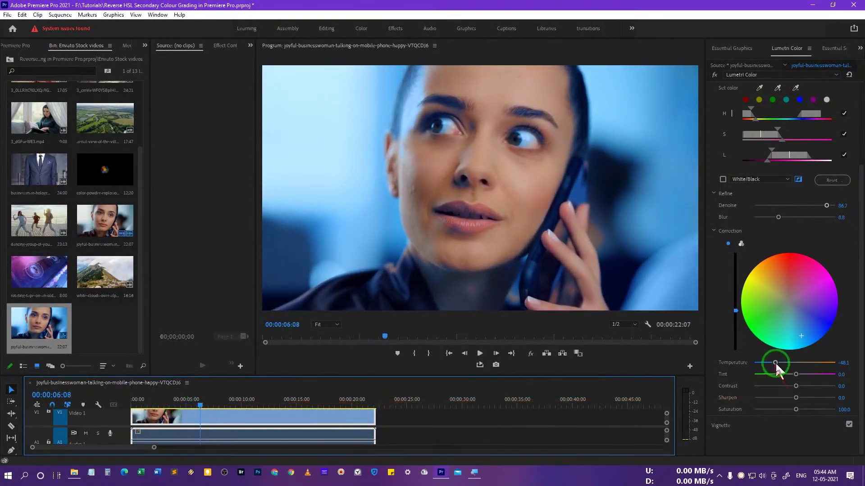
# - Warm the background Temperature to about 66, then pull it back to about -38 for a cooler look
pyautogui.moveTo(775, 362); pyautogui.dragTo(817, 363)
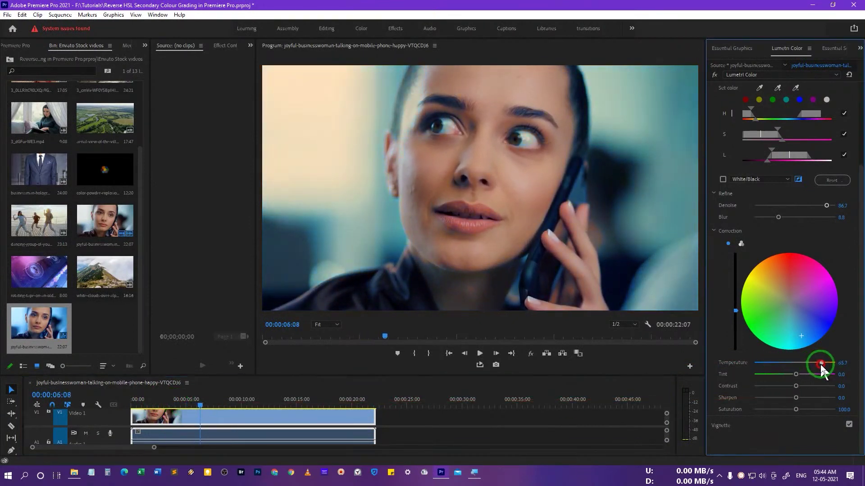
pyautogui.moveTo(580, 230); pyautogui.dragTo(620, 210)
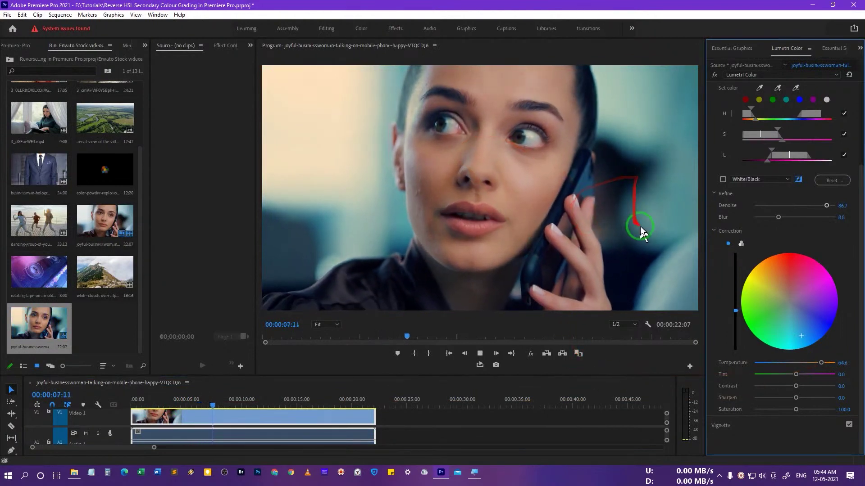
pyautogui.moveTo(821, 363); pyautogui.dragTo(774, 366)
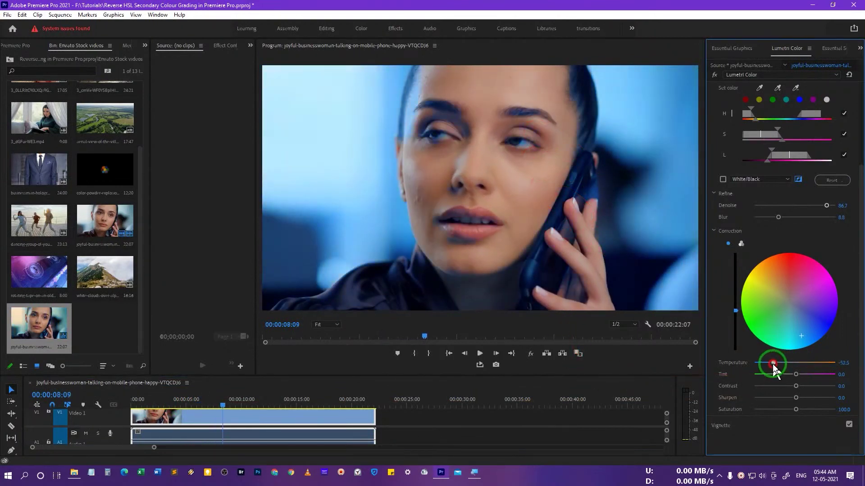
pyautogui.moveTo(775, 367); pyautogui.dragTo(781, 367)
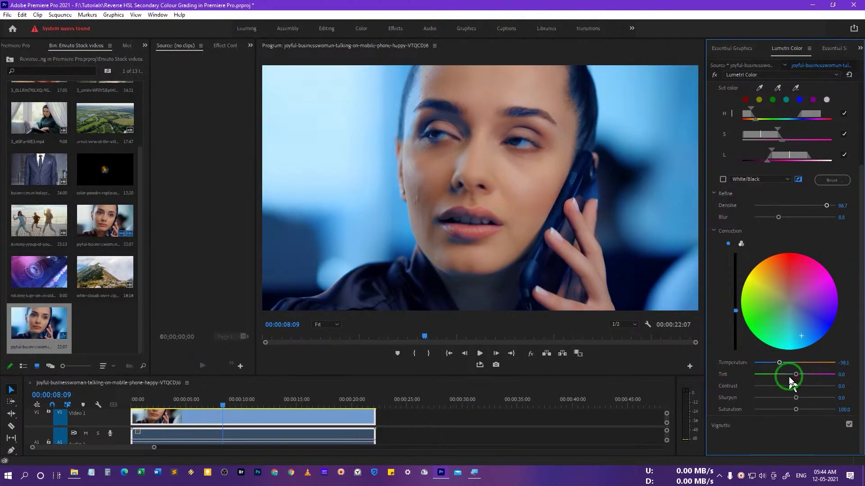
# - Lower the HSL Secondary Tint to about -52.5 so the background shifts greener-teal
pyautogui.moveTo(796, 375); pyautogui.dragTo(828, 375)
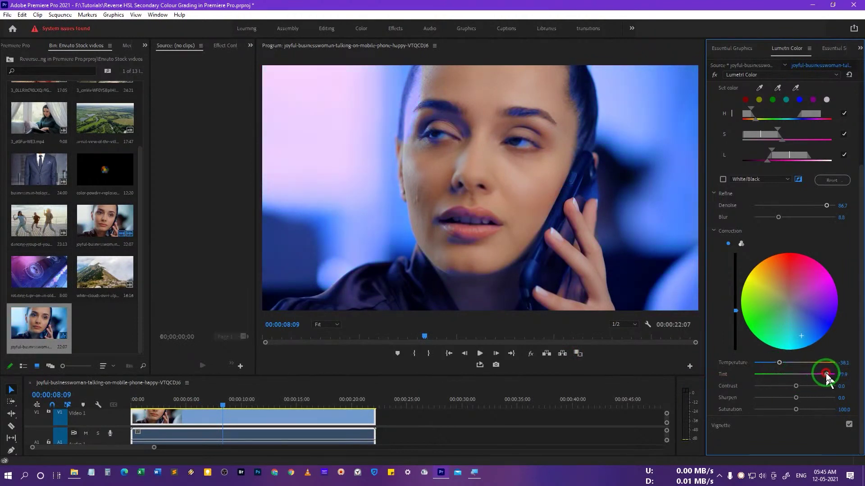
pyautogui.moveTo(825, 375)
pyautogui.mouseDown()
pyautogui.moveTo(749, 375)
pyautogui.moveTo(772, 376)
pyautogui.mouseUp()
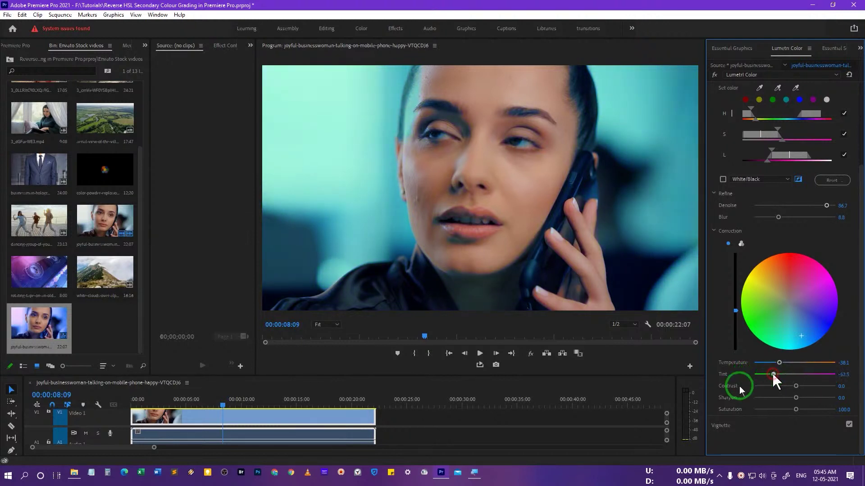
# - Scrub back and play the clip to review the teal background grade
pyautogui.press('space')
pyautogui.moveTo(219, 402); pyautogui.dragTo(163, 403)
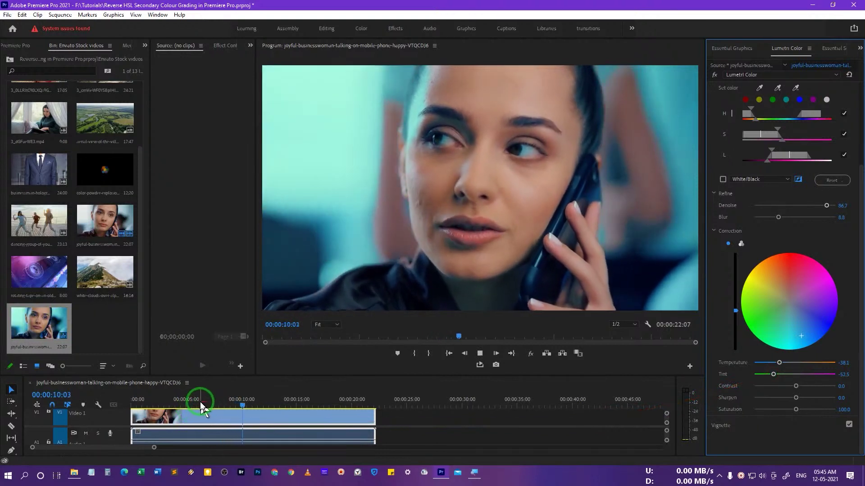
pyautogui.press('space')
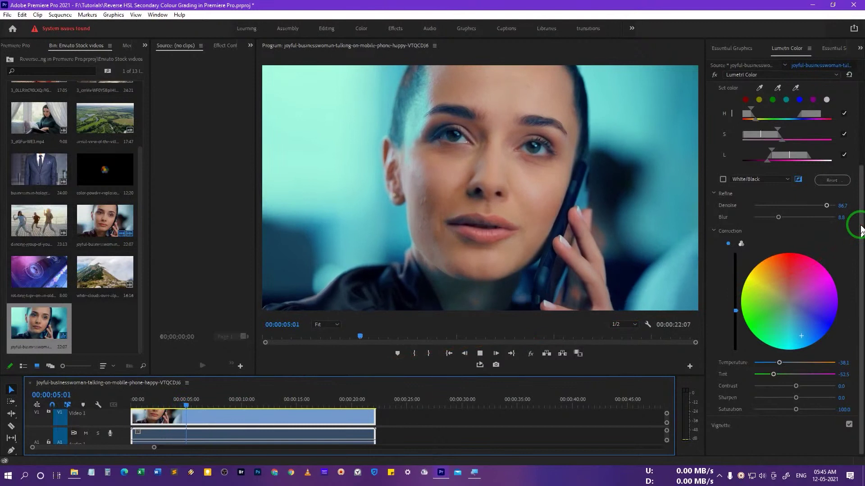
pyautogui.press('space')
pyautogui.moveTo(861, 257); pyautogui.dragTo(861, 135)
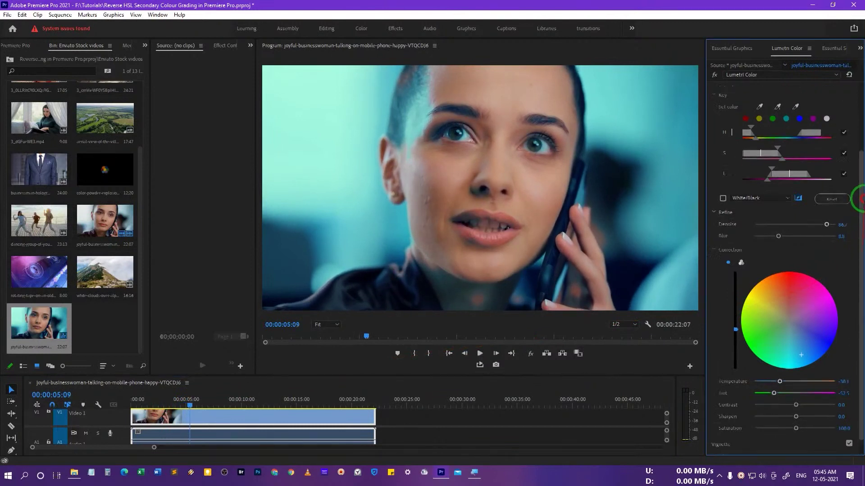
pyautogui.click(715, 74)
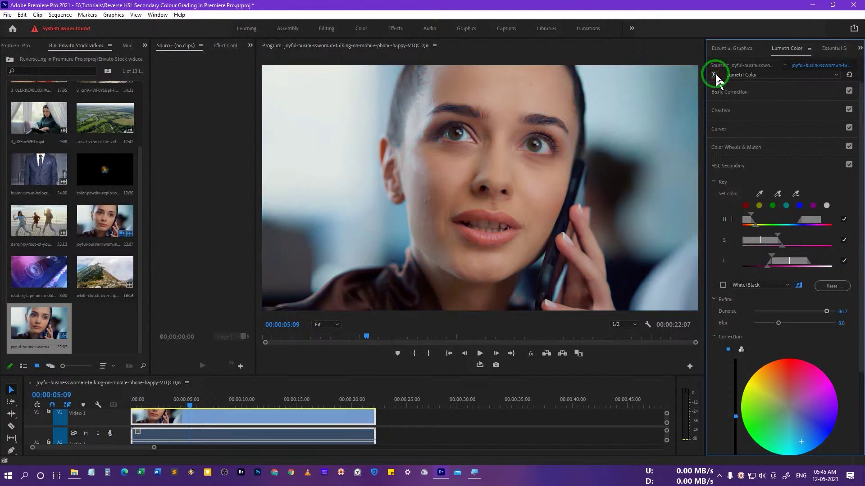
pyautogui.press('space')
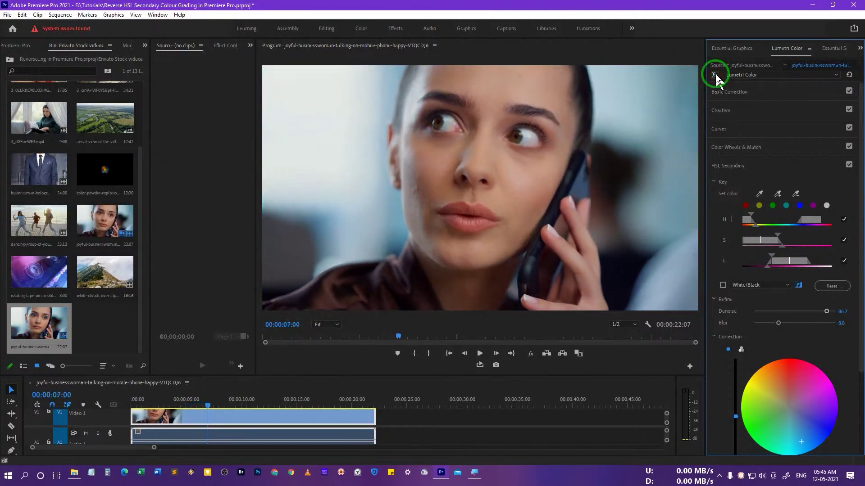
pyautogui.click(715, 74)
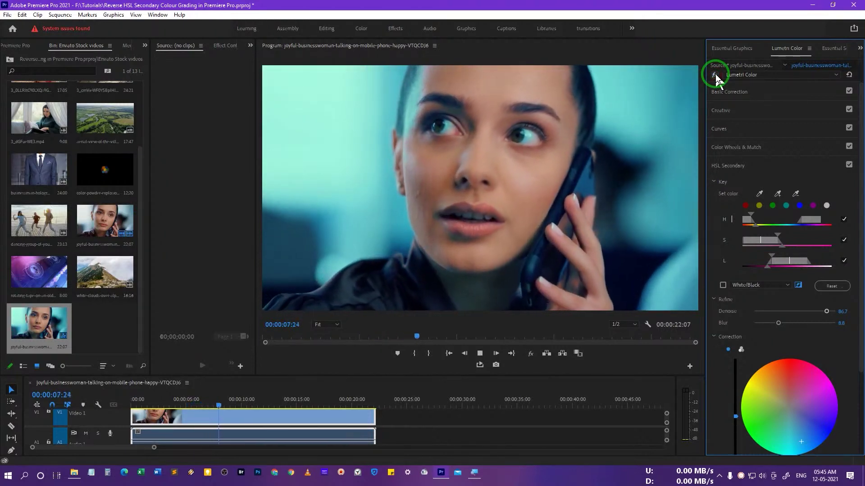
pyautogui.click(715, 75)
pyautogui.click(714, 75)
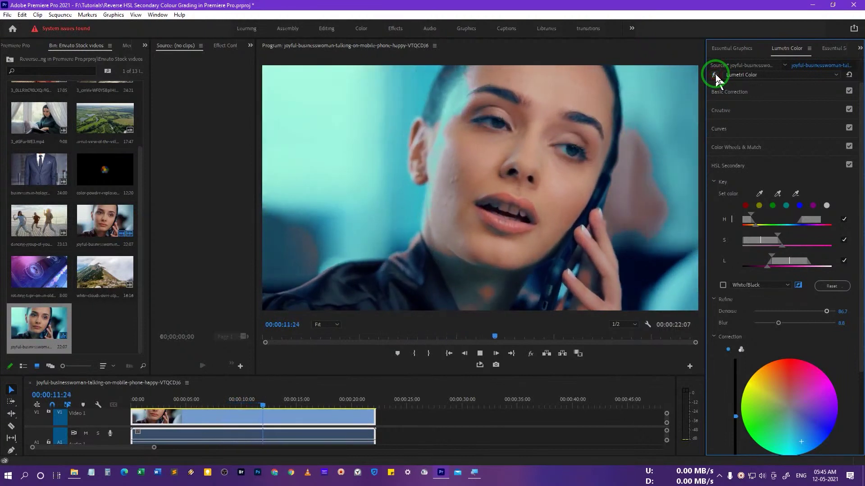
pyautogui.press('space')
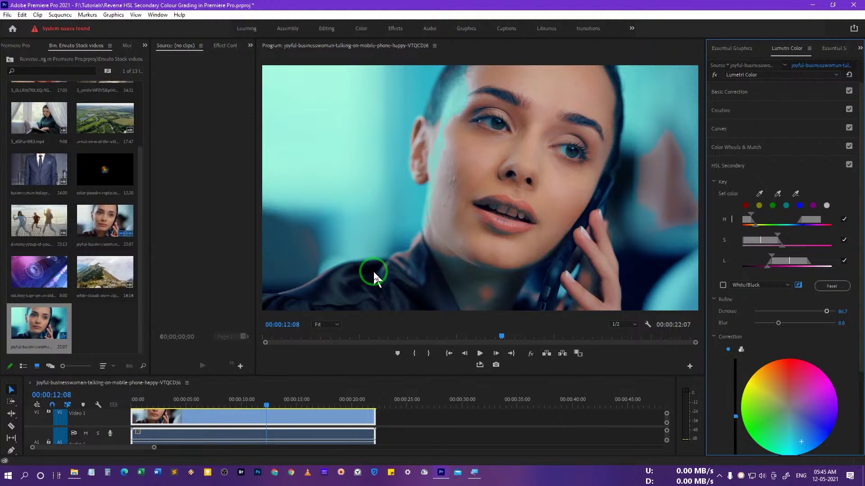
pyautogui.press('space')
pyautogui.press('space')
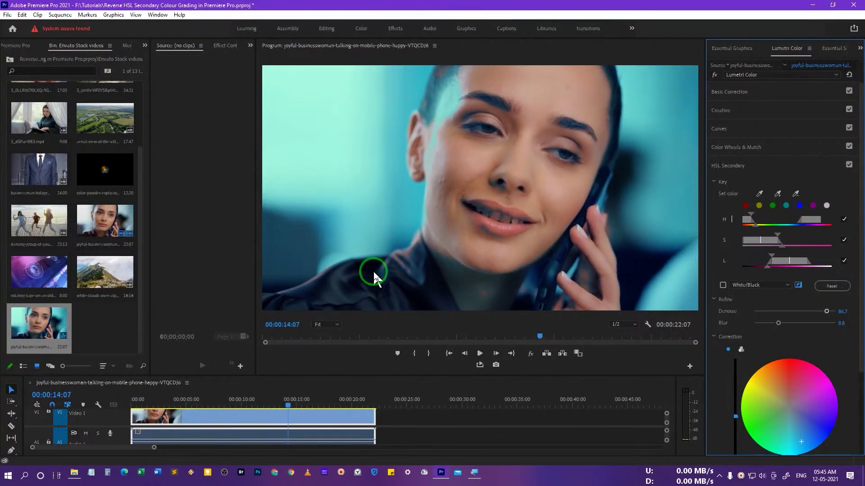